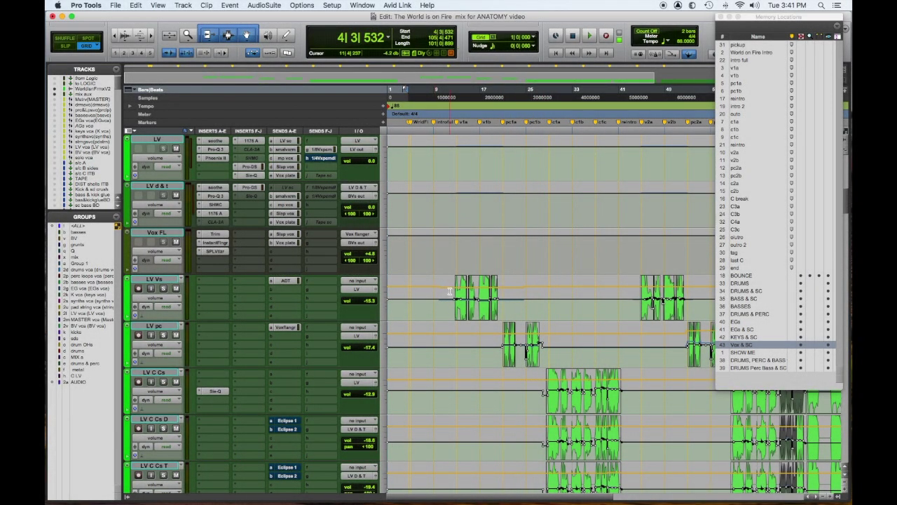
- Drag time ranges over the LV Vs, LV pc and LV C Cs clips, then select the LV Vs track
left_click_drag(449, 292, 523, 299)
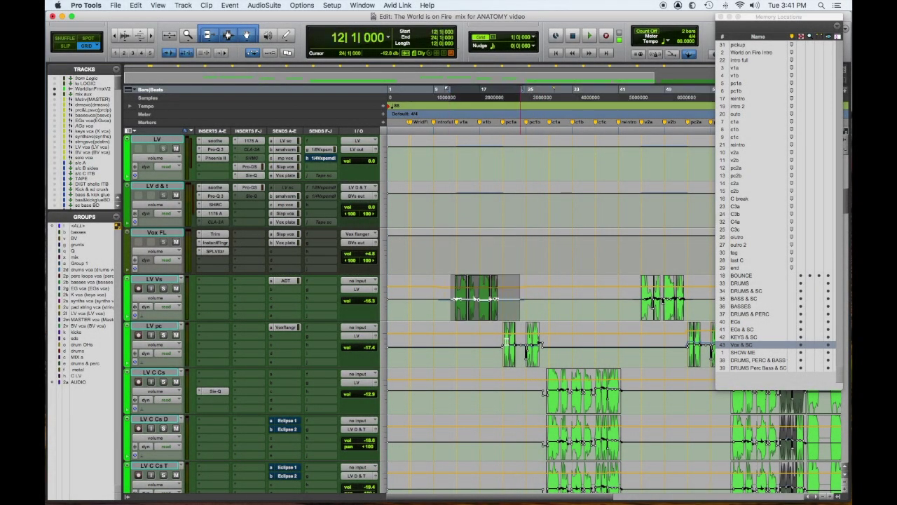
left_click_drag(500, 343, 567, 339)
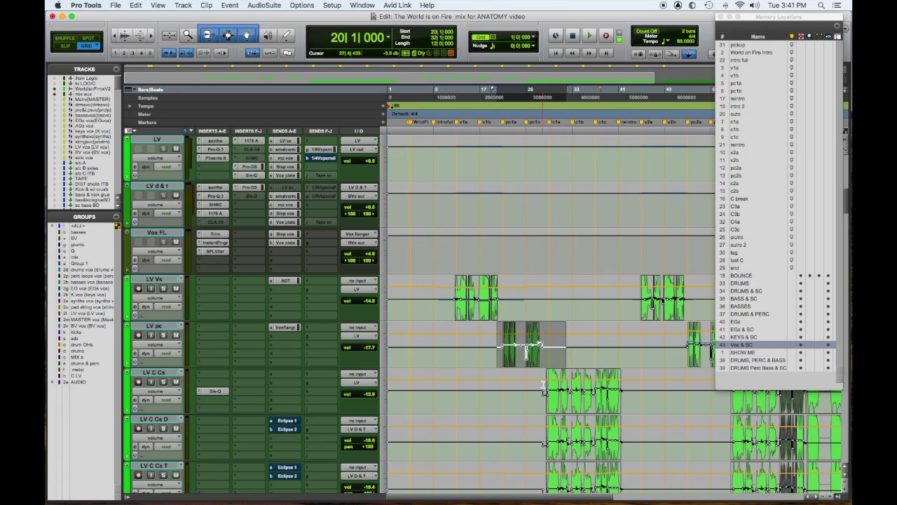
left_click_drag(538, 391, 635, 391)
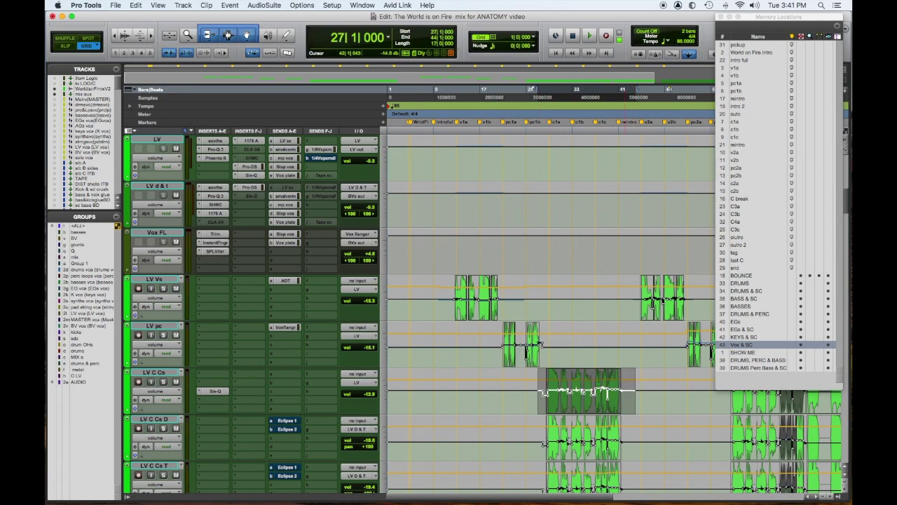
left_click(165, 281)
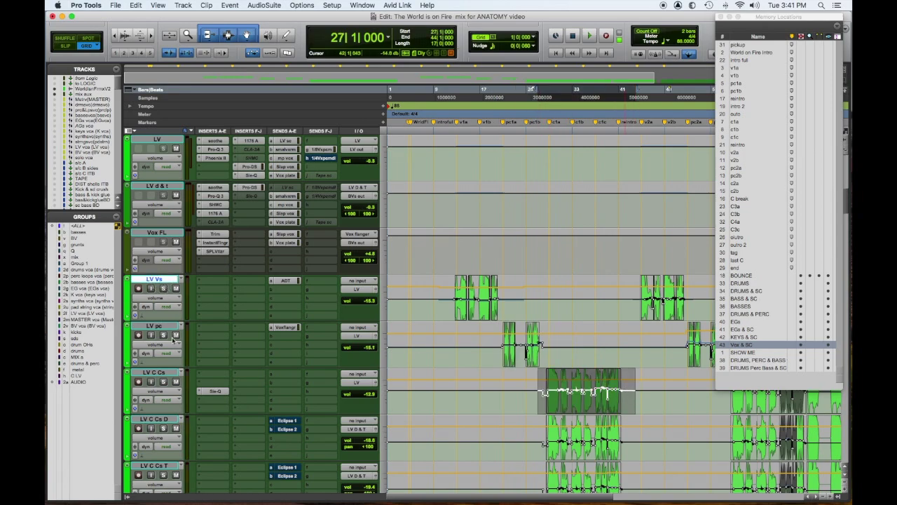
left_click(174, 374, "shift")
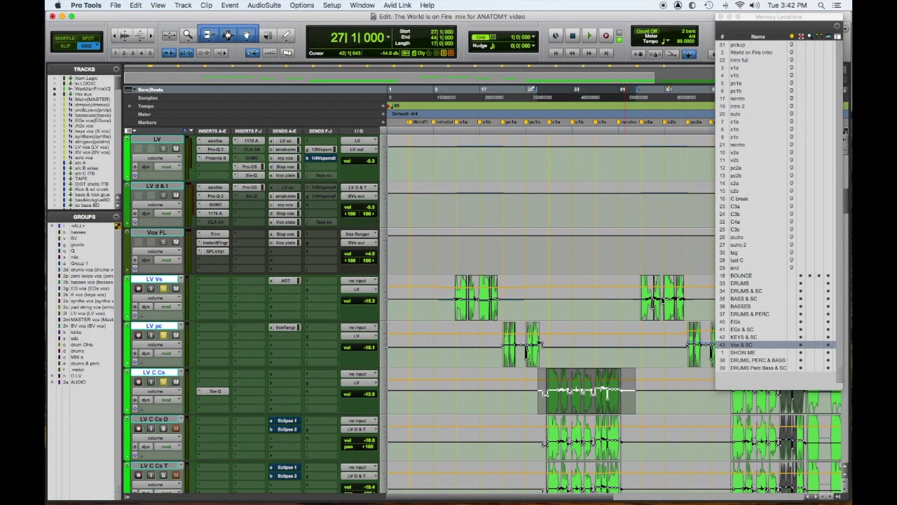
left_click(221, 143)
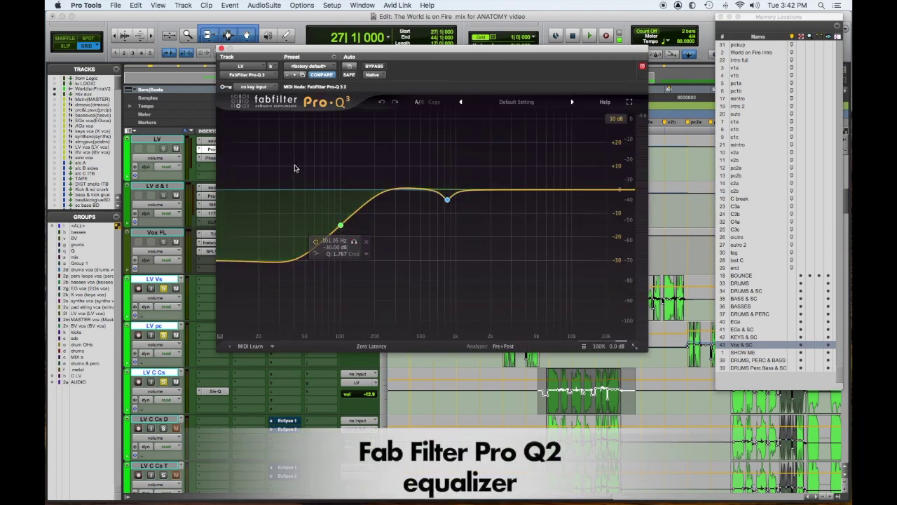
left_click(221, 49)
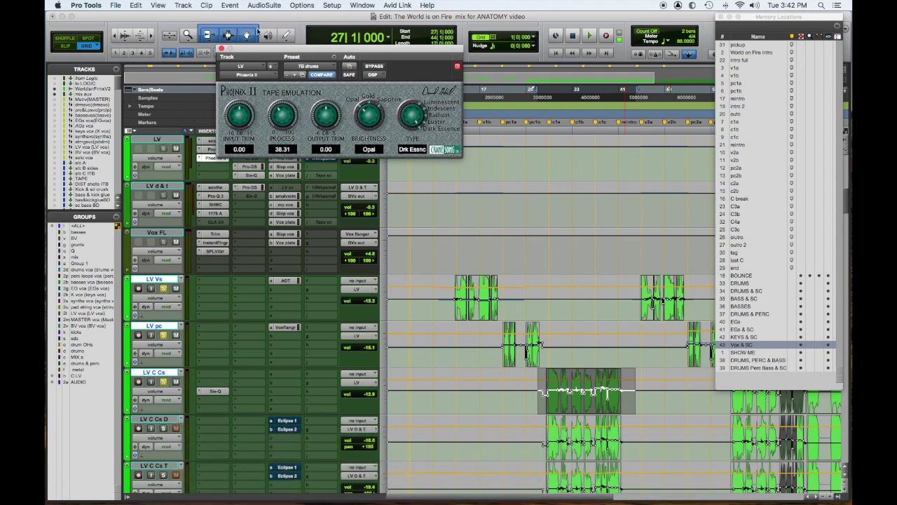
left_click(221, 49)
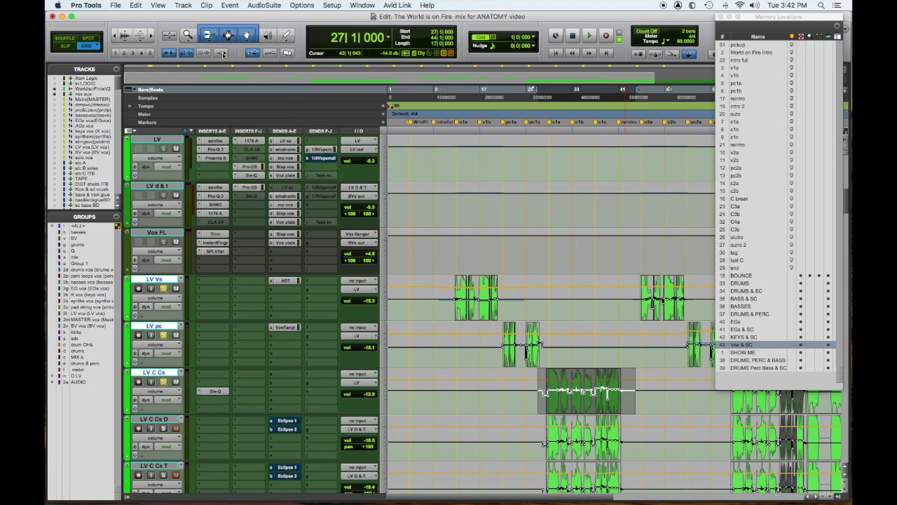
left_click(257, 143)
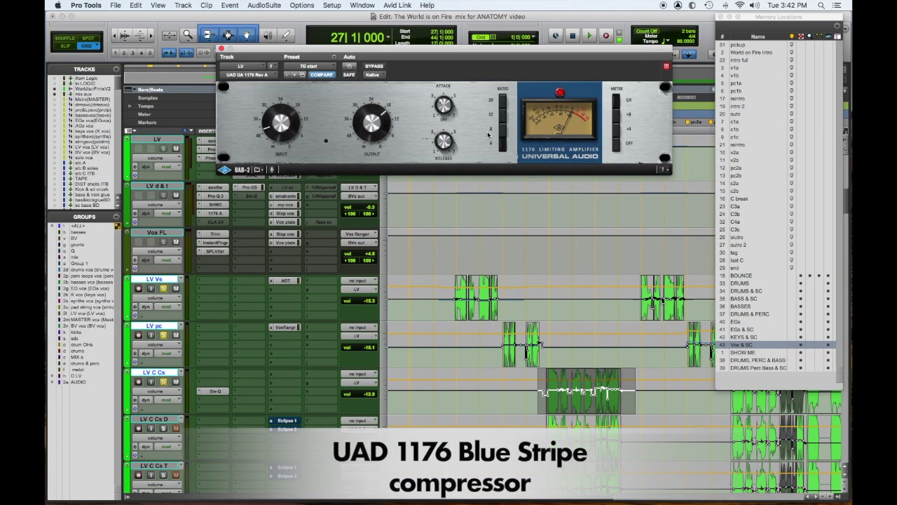
left_click(221, 48)
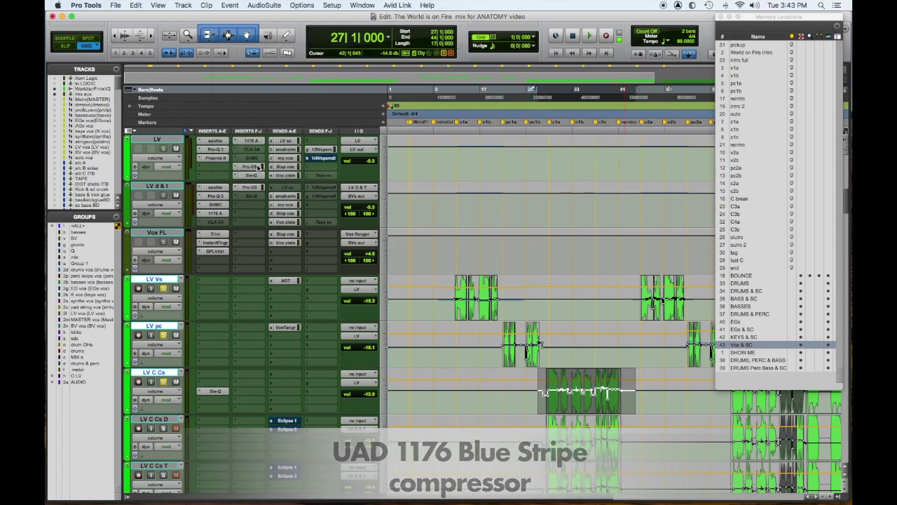
left_click(208, 148)
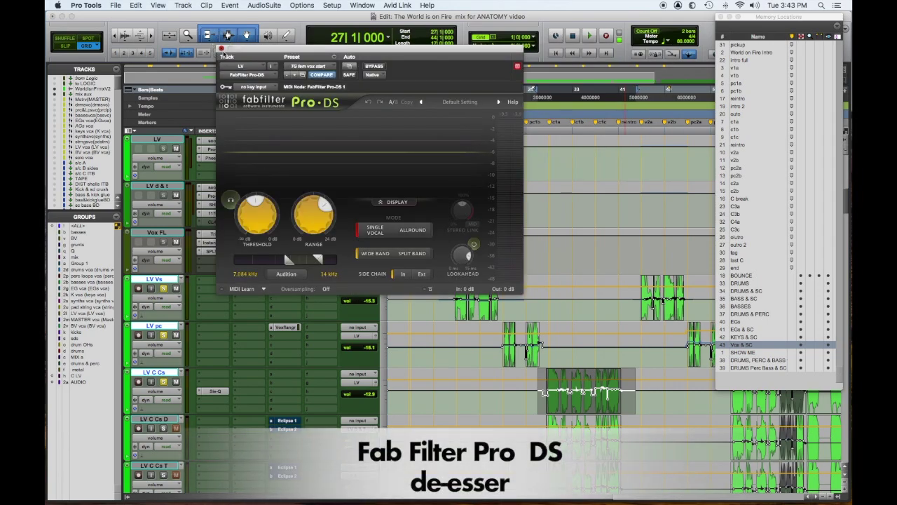
left_click(221, 49)
left_click(255, 176)
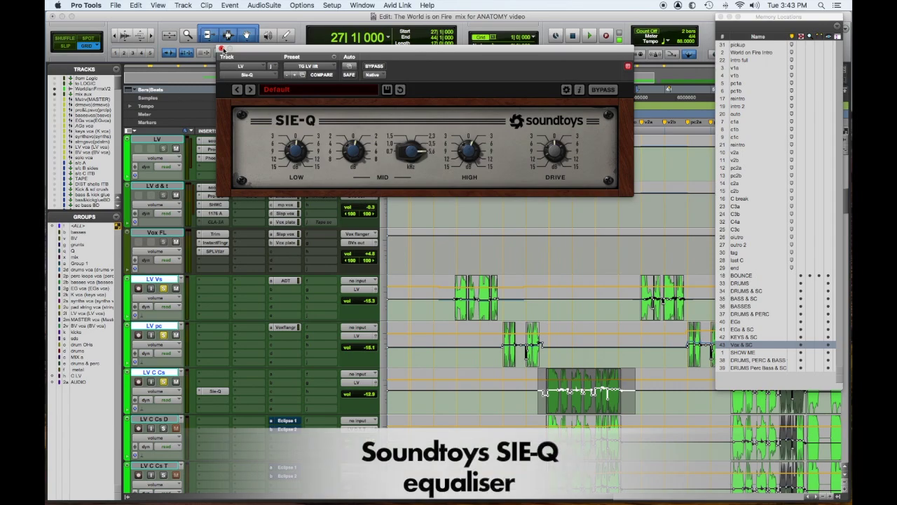
left_click(222, 49)
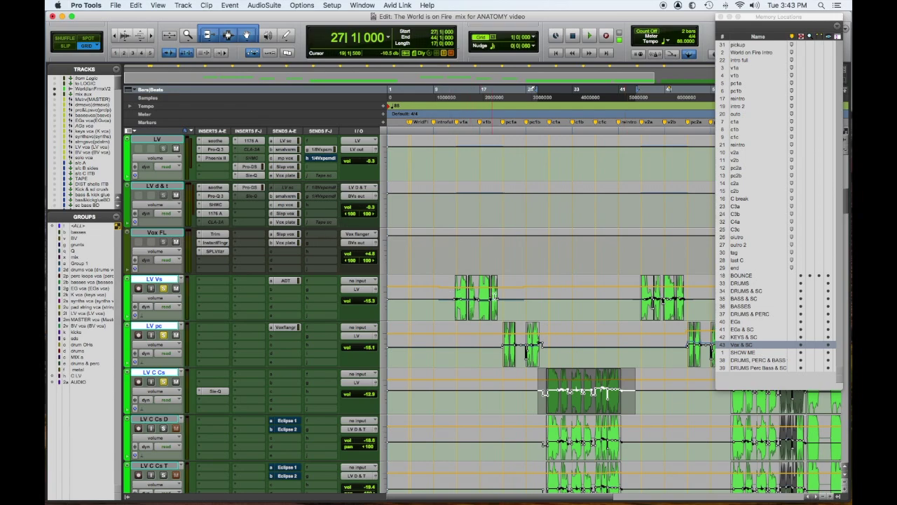
- Select a time range across LV Vs and LV pc, then scroll to the blue vocal return tracks
left_click(485, 296)
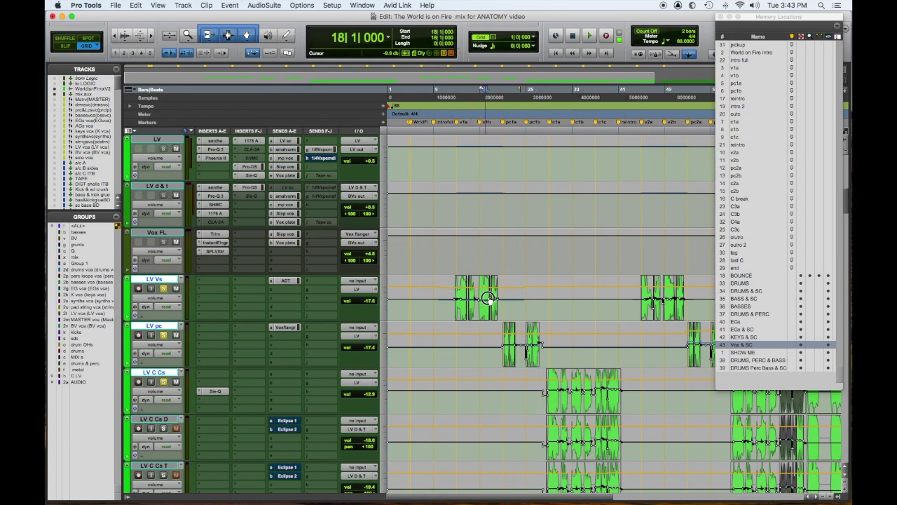
left_click_drag(480, 294, 624, 370)
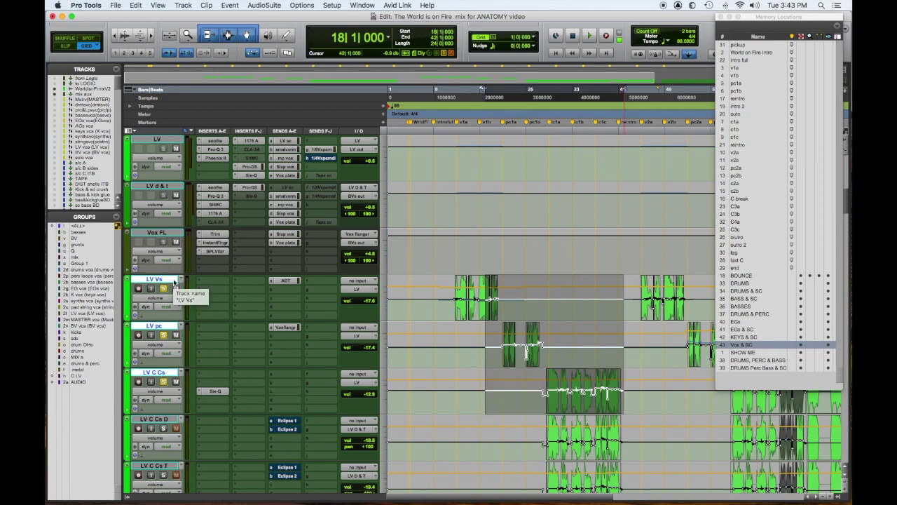
scroll(245, 319, "down", 15)
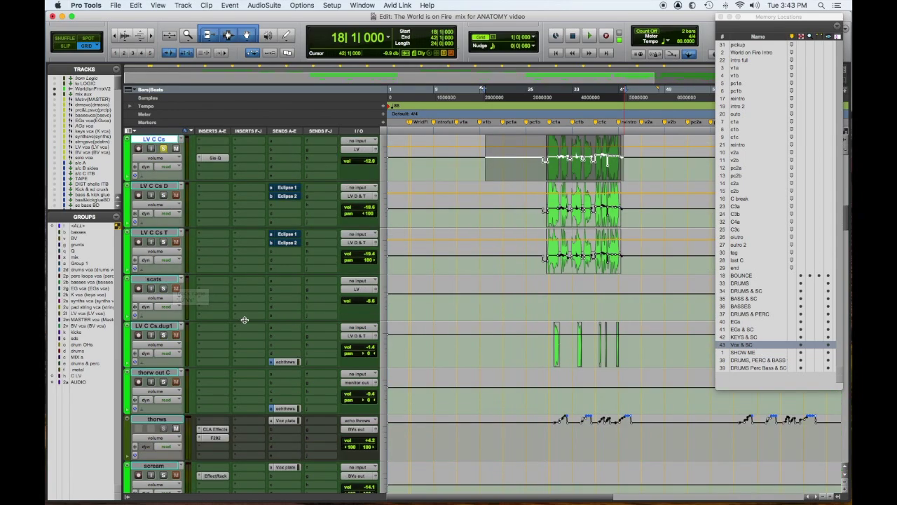
scroll(244, 319, "down", 15)
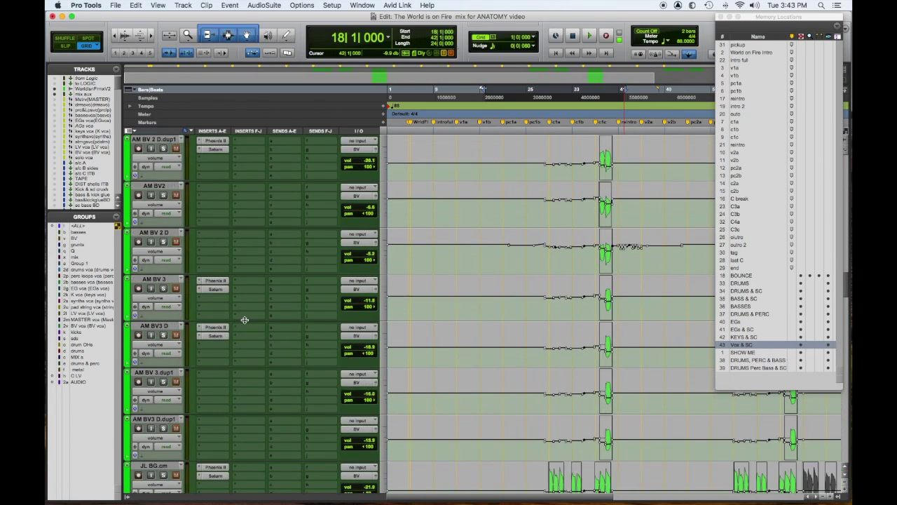
scroll(245, 320, "down", 12)
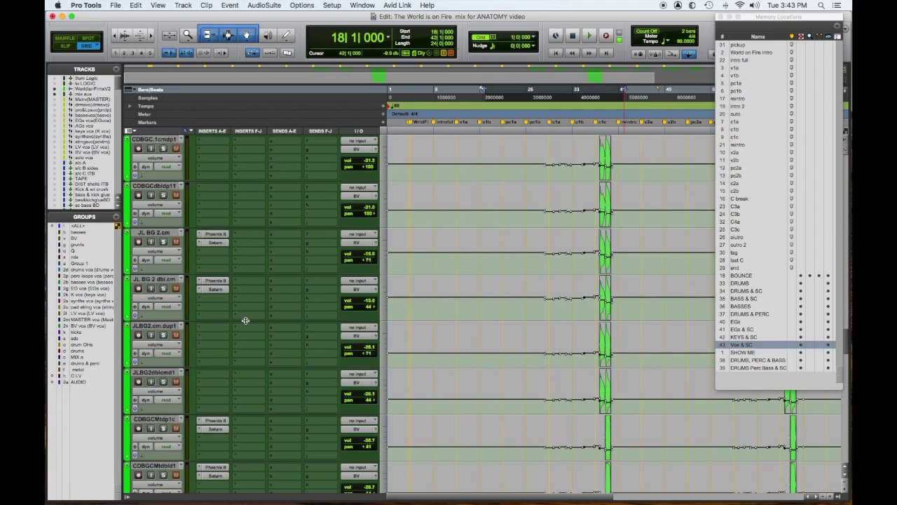
scroll(244, 320, "down", 15)
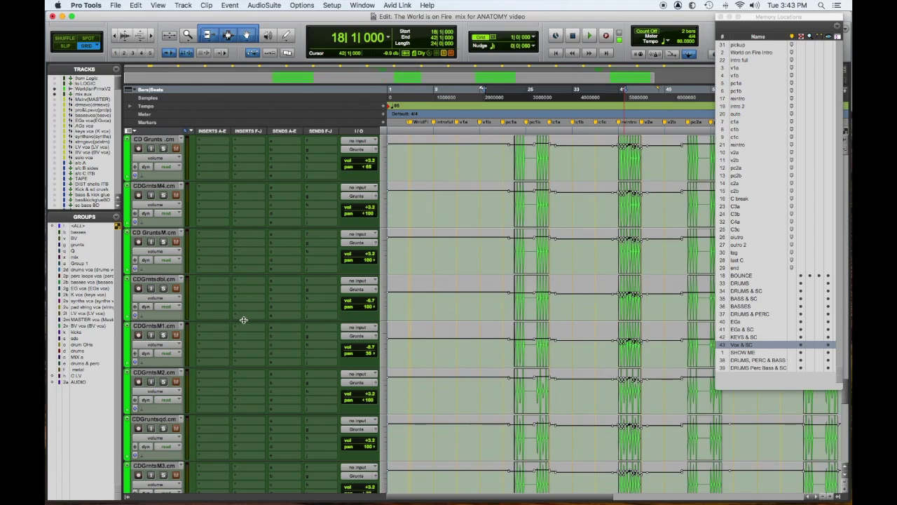
scroll(244, 320, "up", 8)
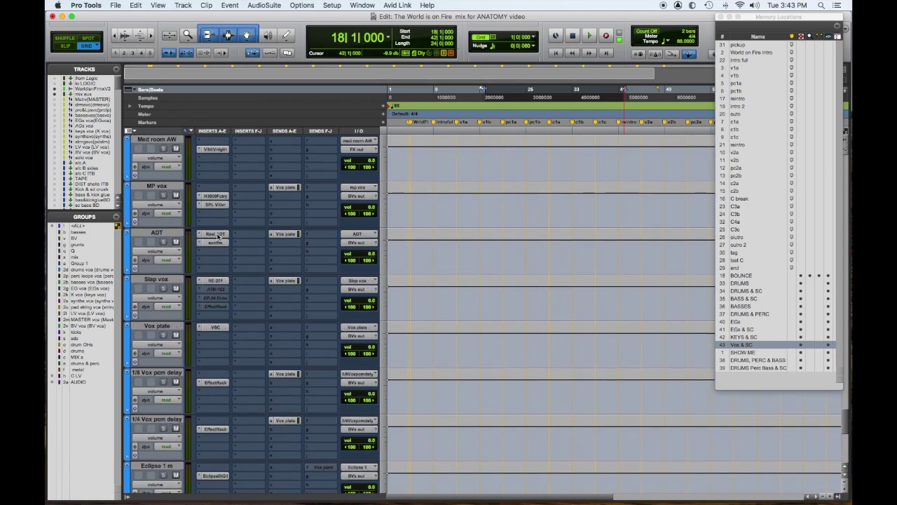
- Check the Reel ADT plugin on the ADT return
left_click(215, 234)
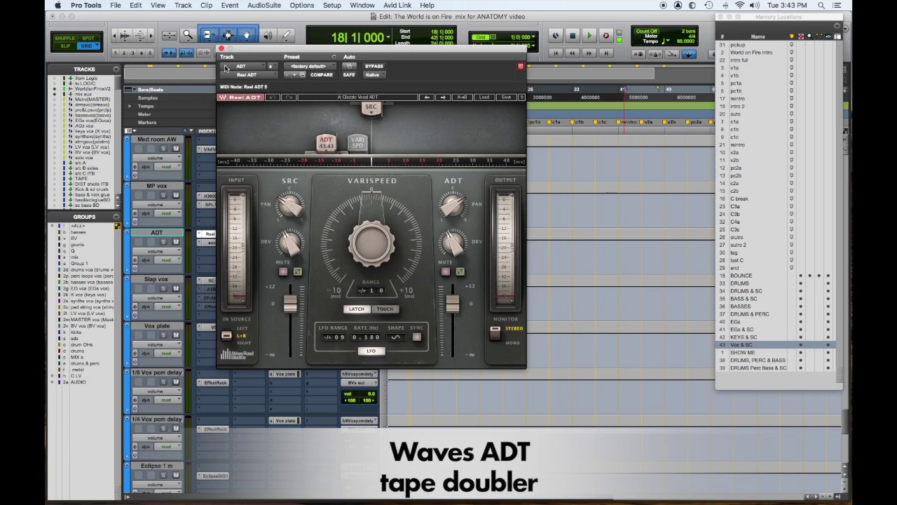
left_click(221, 49)
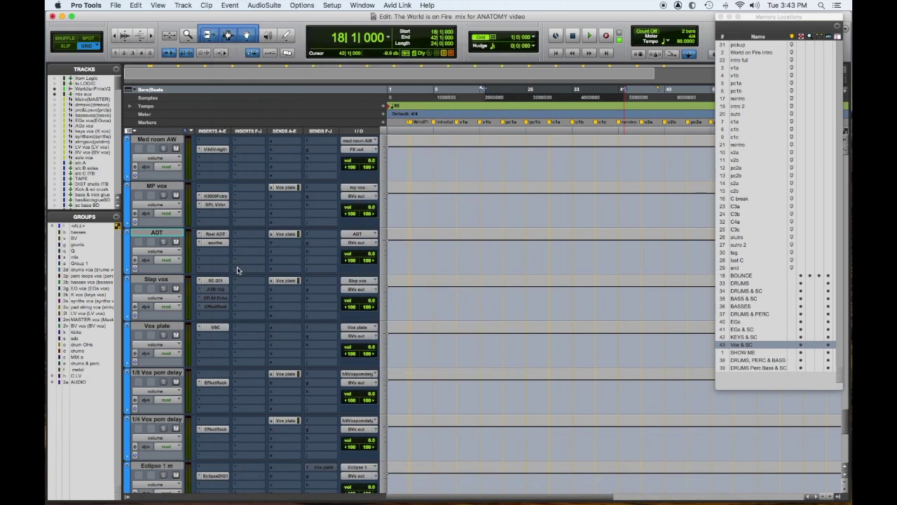
scroll(237, 270, "up", 3)
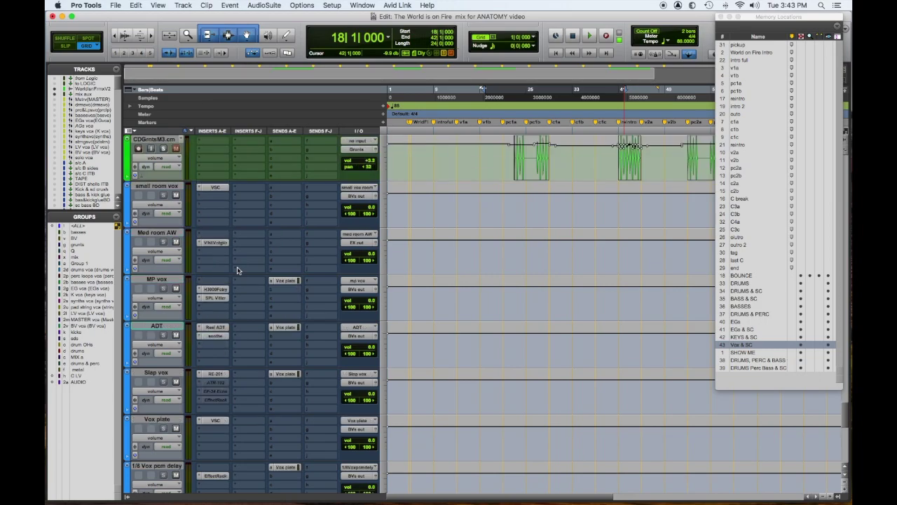
- Check the VSC reverb on small room vox, then scroll down to the MP vox return
left_click(208, 189)
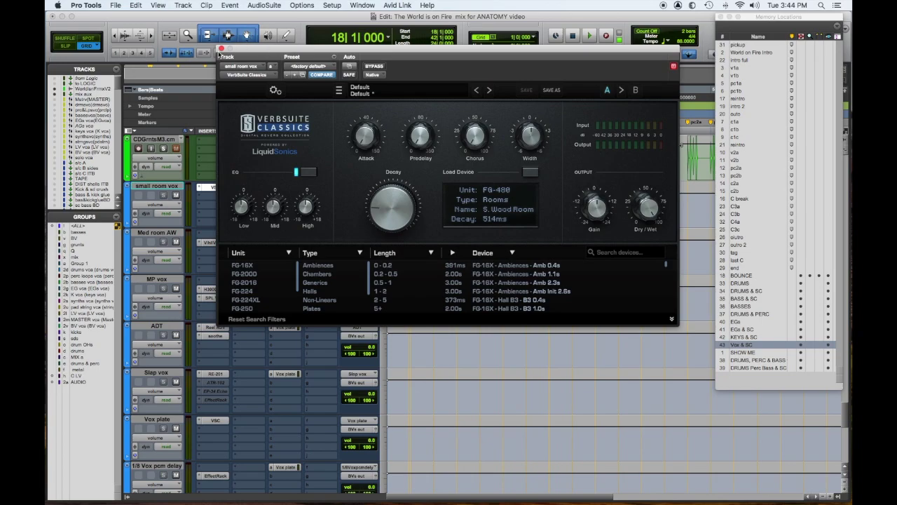
left_click(221, 49)
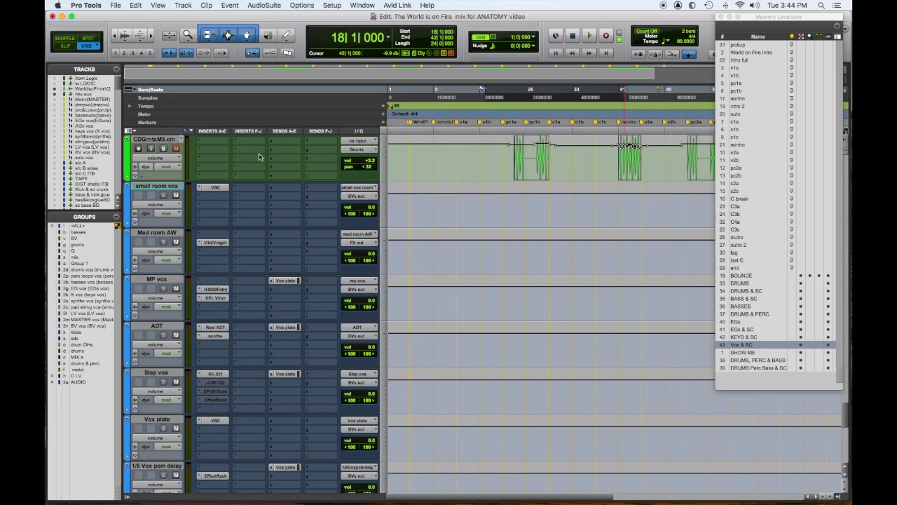
scroll(286, 241, "down", 1)
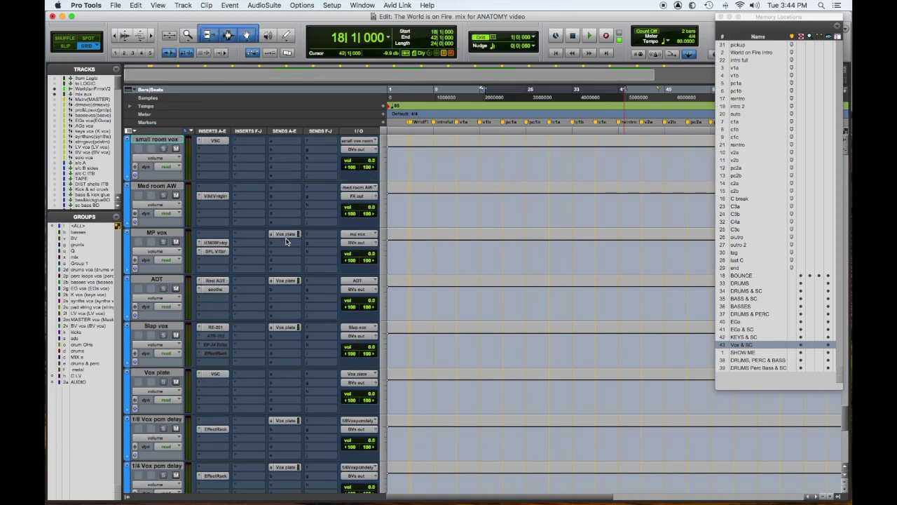
scroll(286, 241, "down", 1)
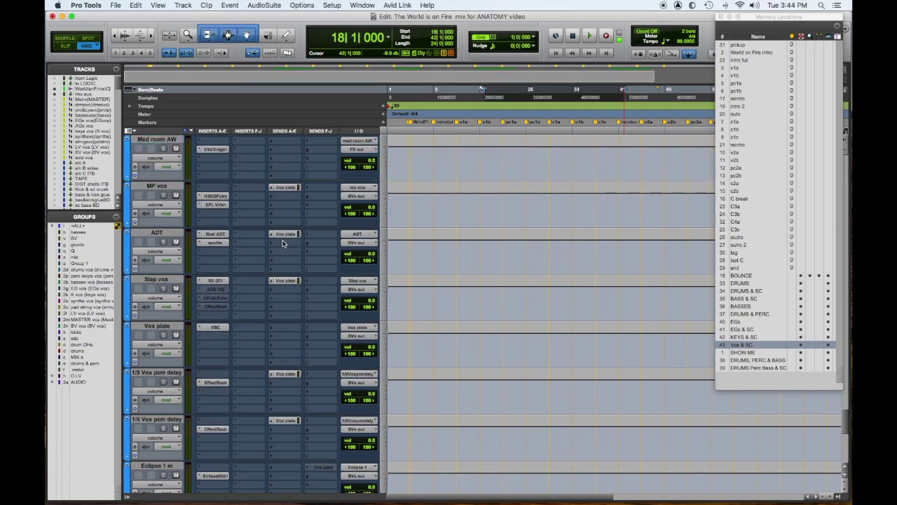
left_click(216, 195)
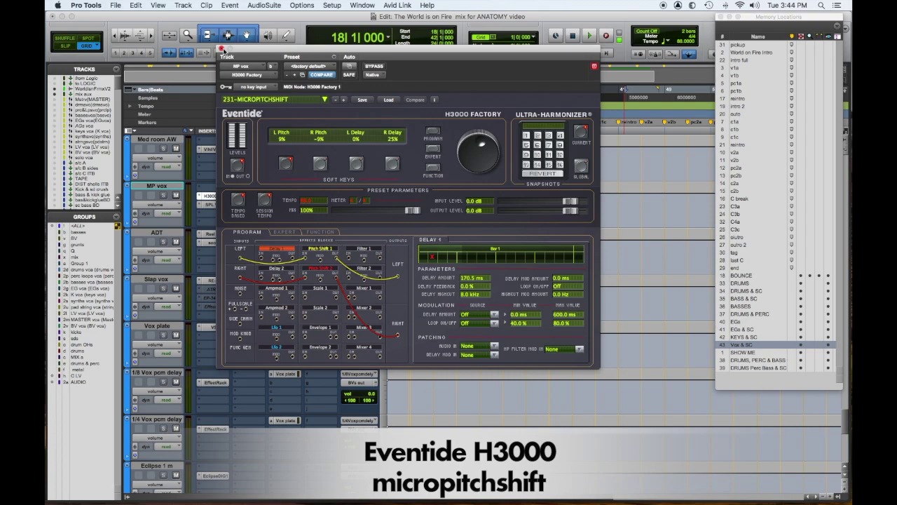
left_click(222, 49)
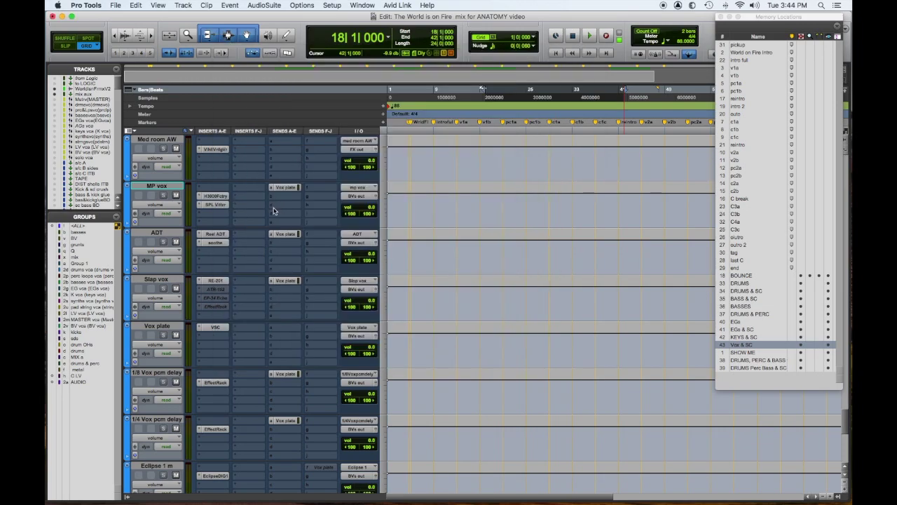
left_click(215, 205)
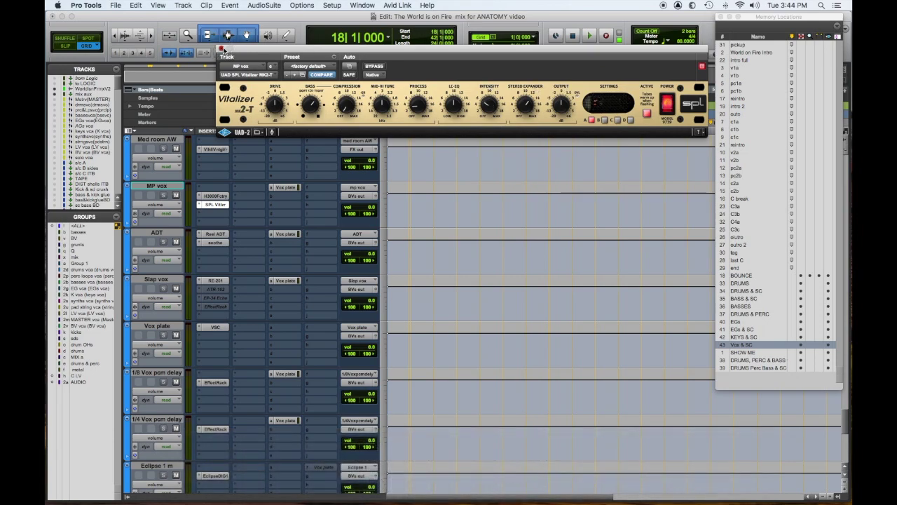
left_click(221, 49)
left_click(215, 280)
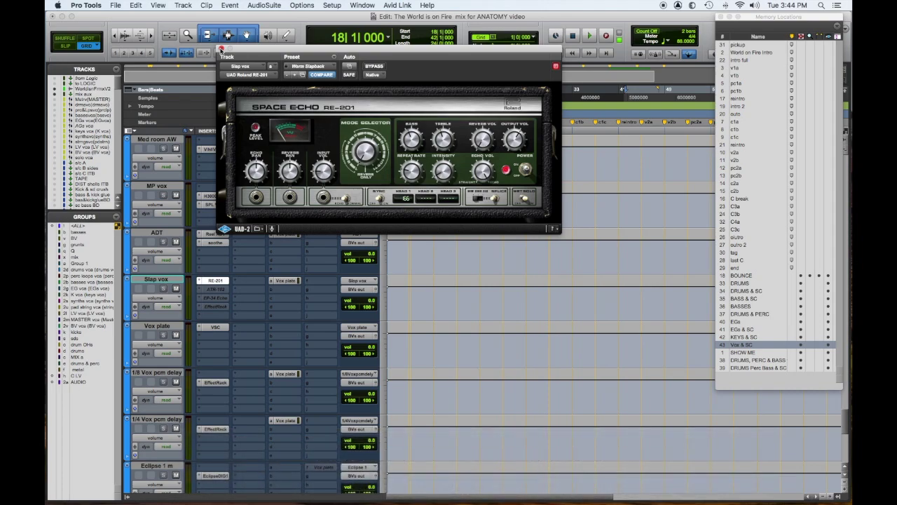
left_click(221, 49)
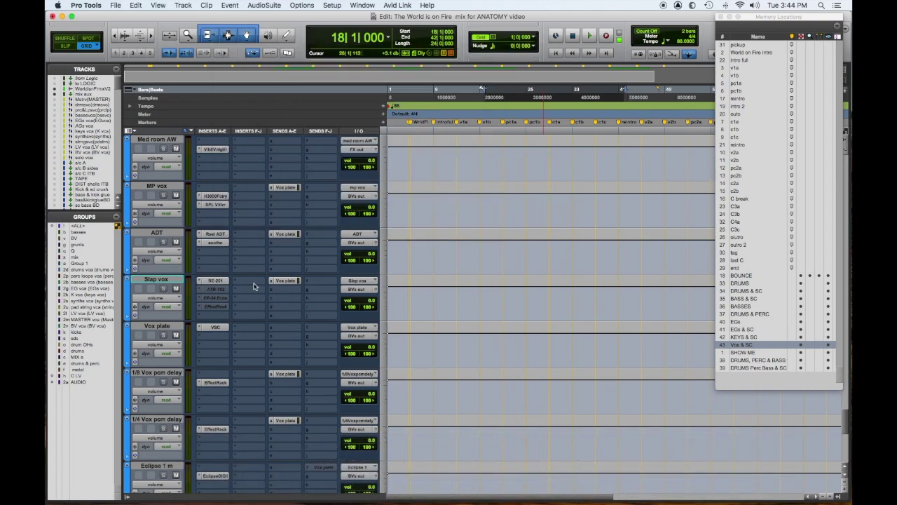
scroll(255, 286, "down", 2)
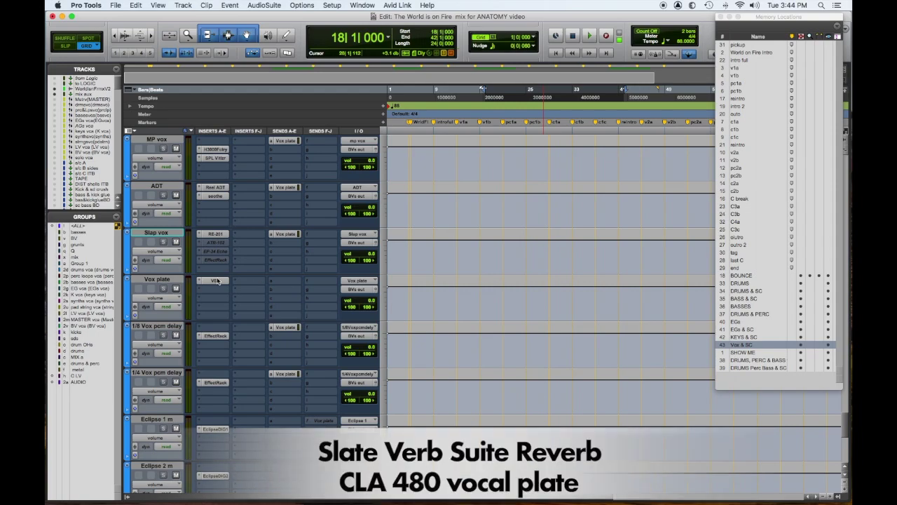
left_click(217, 280)
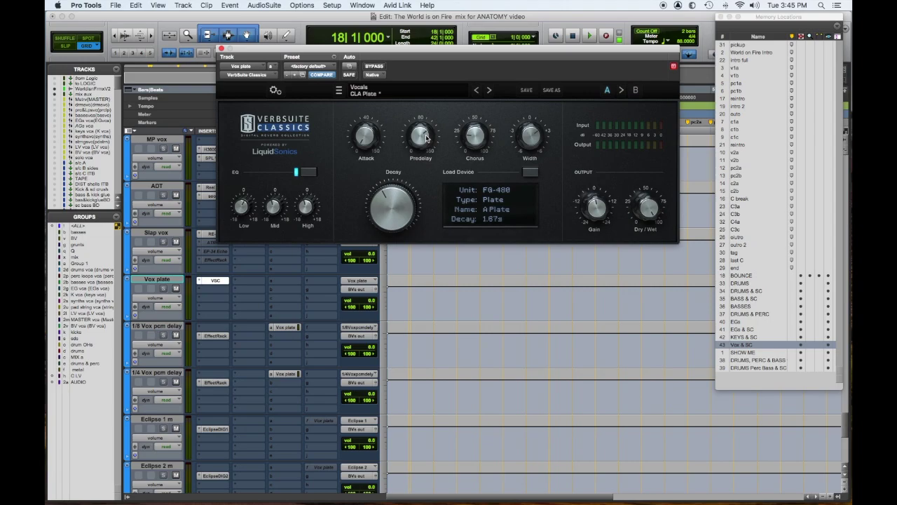
left_click_drag(426, 138, 424, 135)
left_click(222, 49)
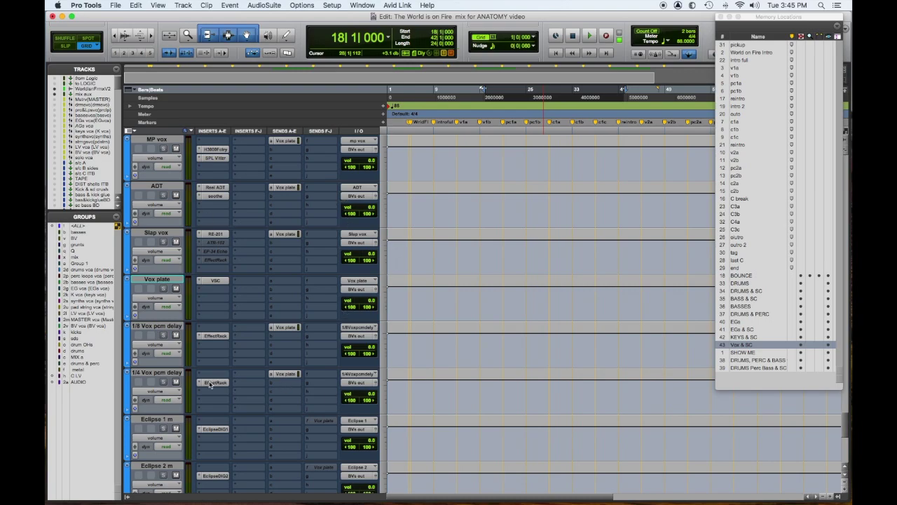
left_click(218, 336)
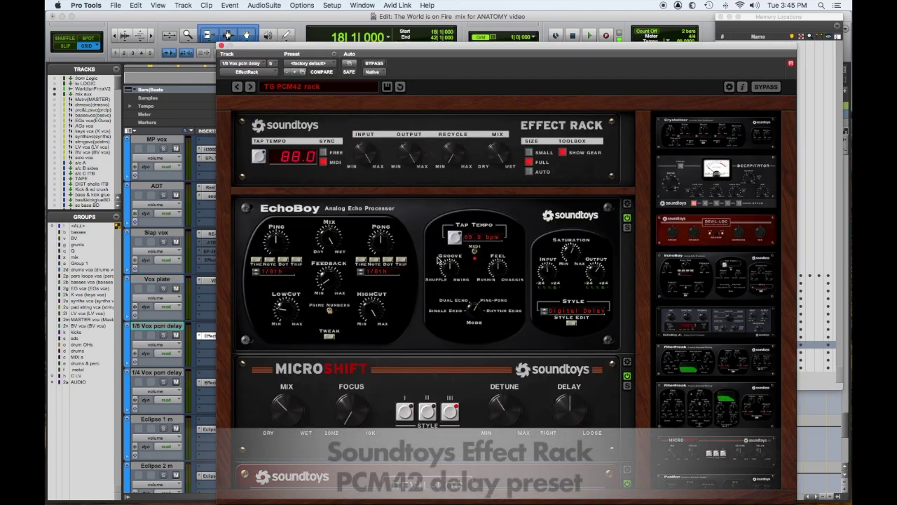
scroll(439, 260, "down", 1)
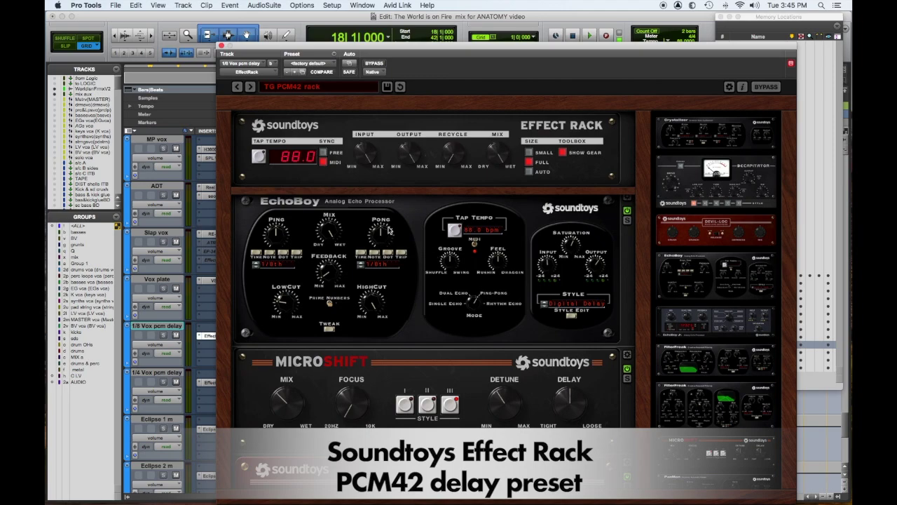
scroll(418, 245, "up", 1)
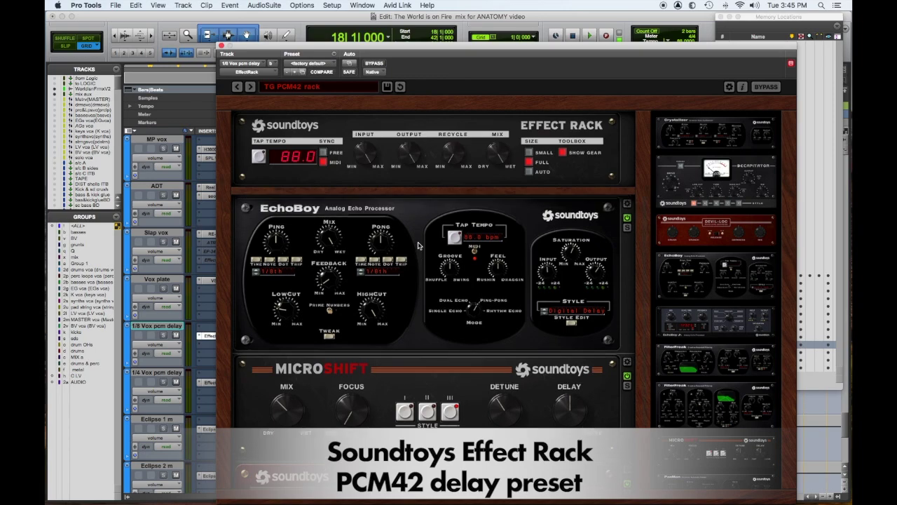
scroll(430, 262, "down", 1)
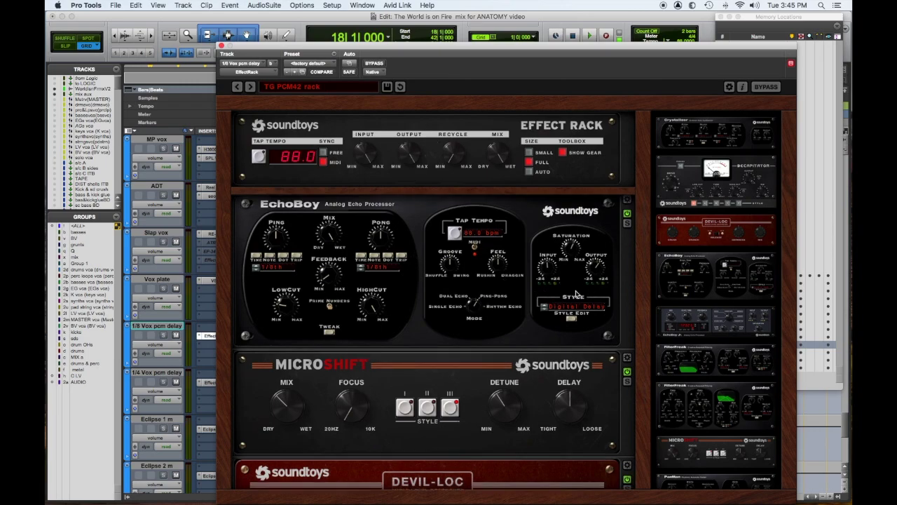
scroll(484, 394, "down", 4)
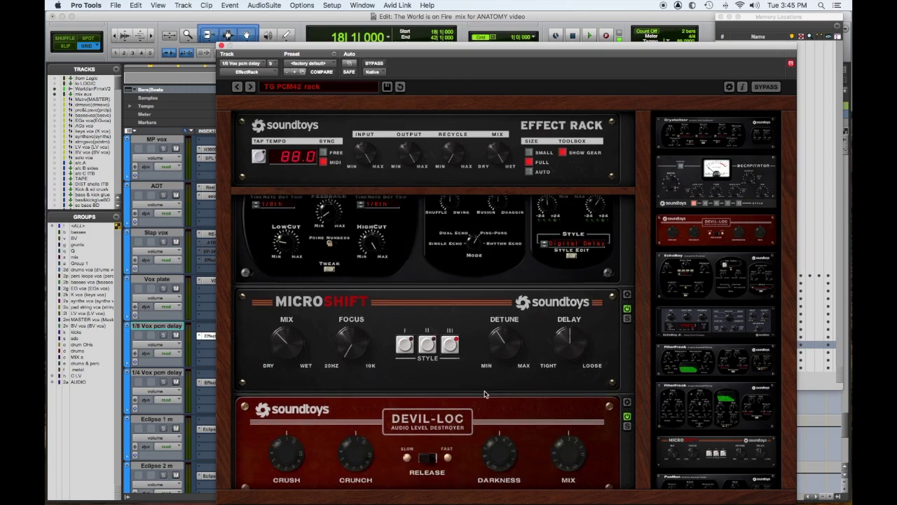
scroll(485, 393, "down", 1)
scroll(482, 422, "up", 5)
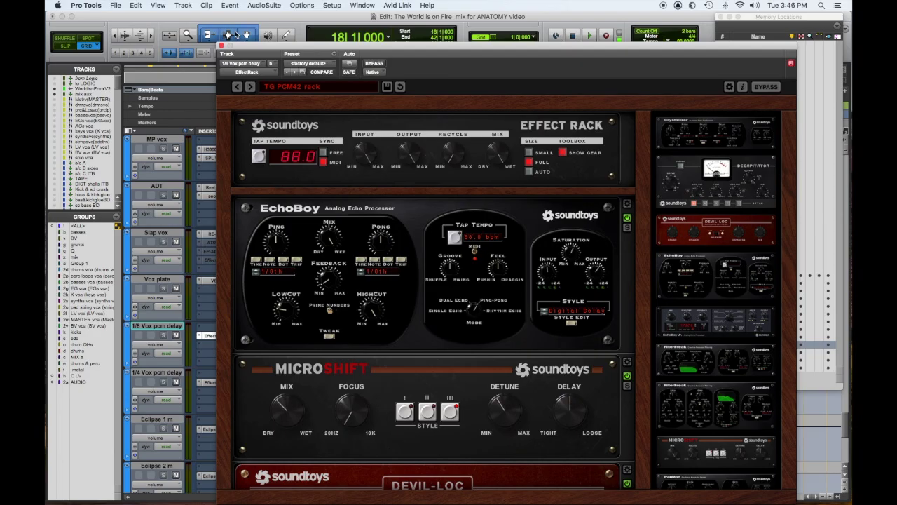
- Close the Soundtoys effect rack and the AMS RMX16 reverb on the AMS 2 BV track
left_click(221, 46)
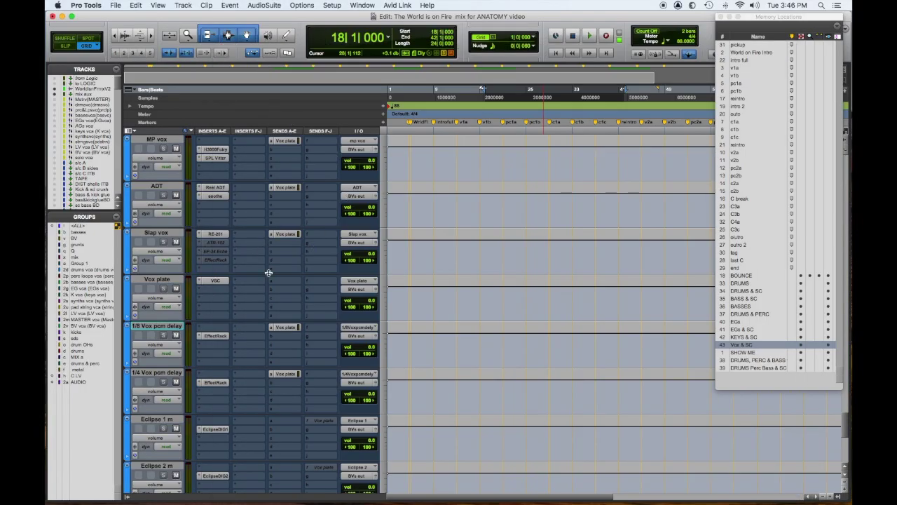
scroll(269, 272, "down", 3)
scroll(269, 273, "down", 2)
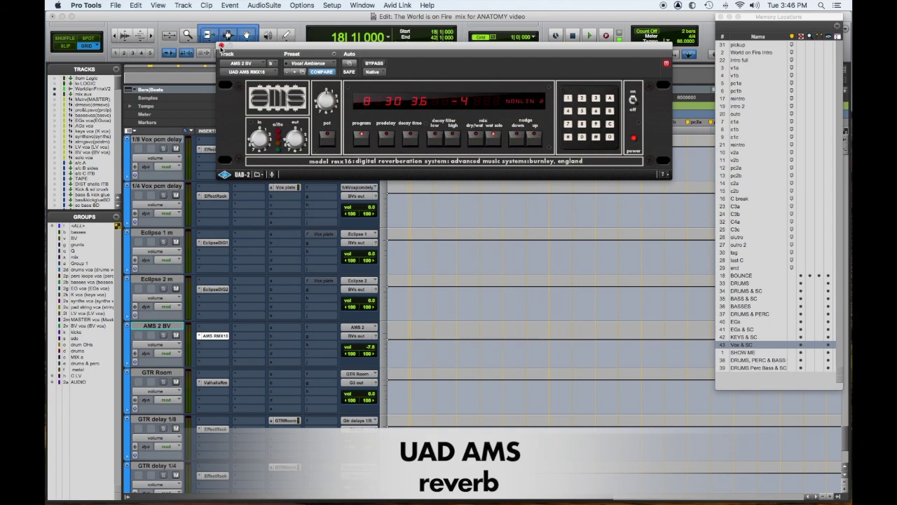
left_click(221, 46)
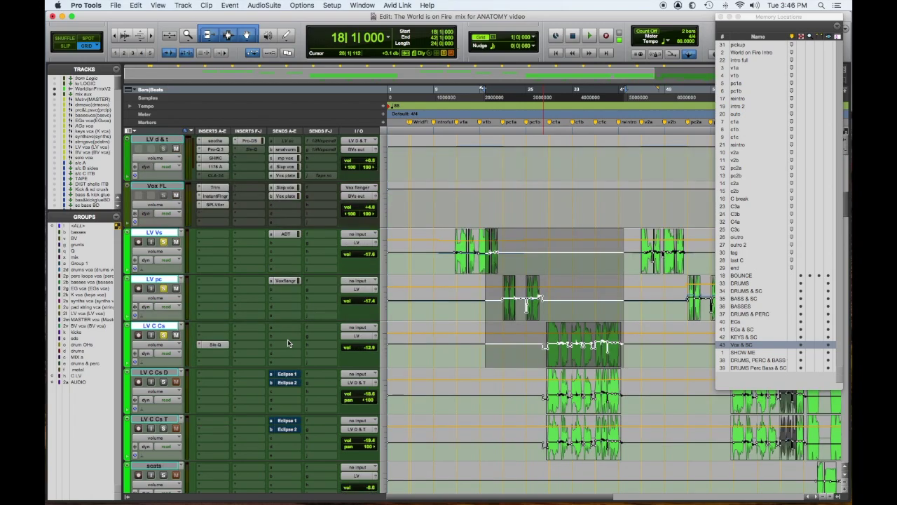
left_click(214, 344)
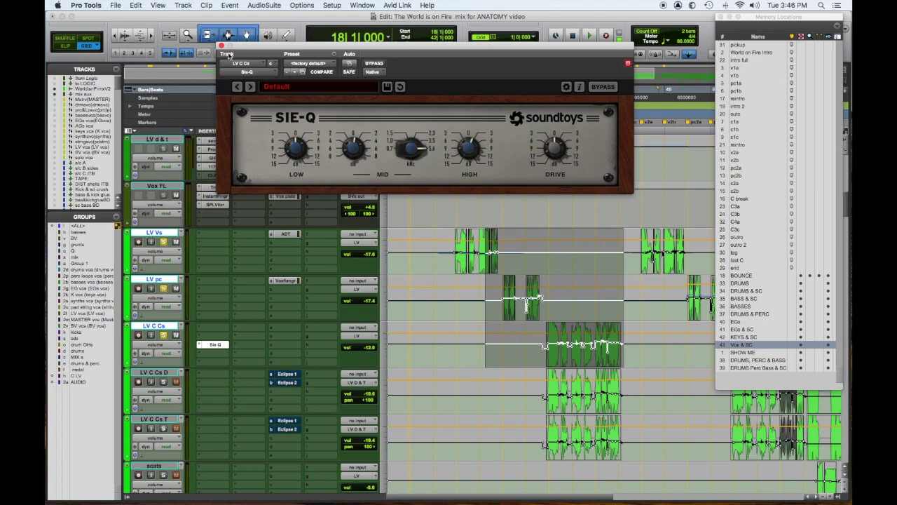
left_click(222, 46)
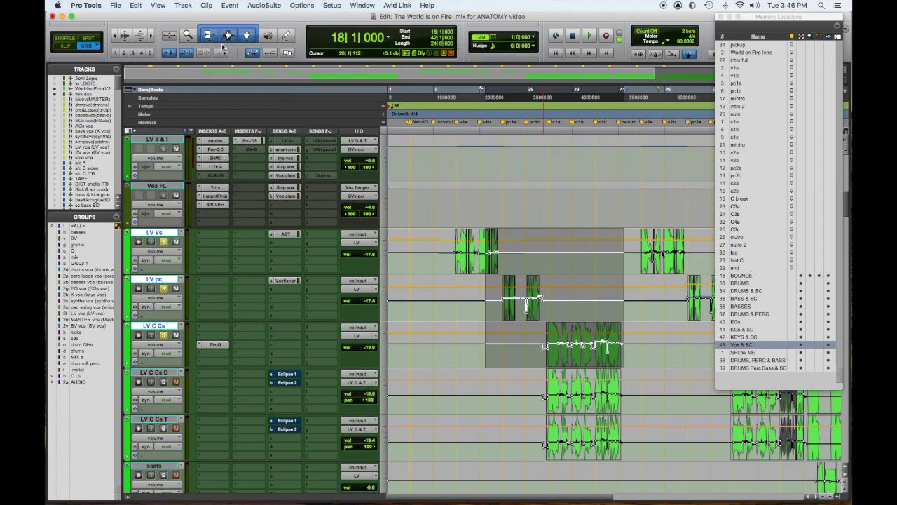
key("space")
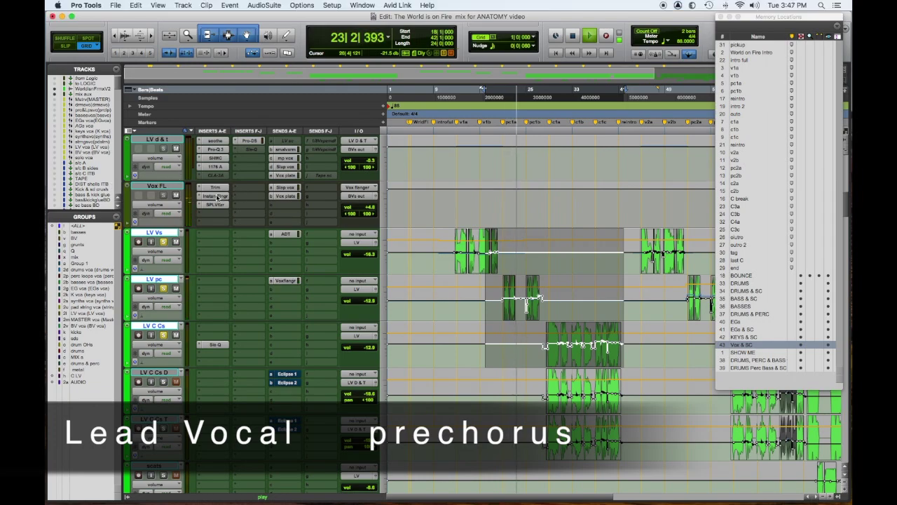
left_click(216, 197)
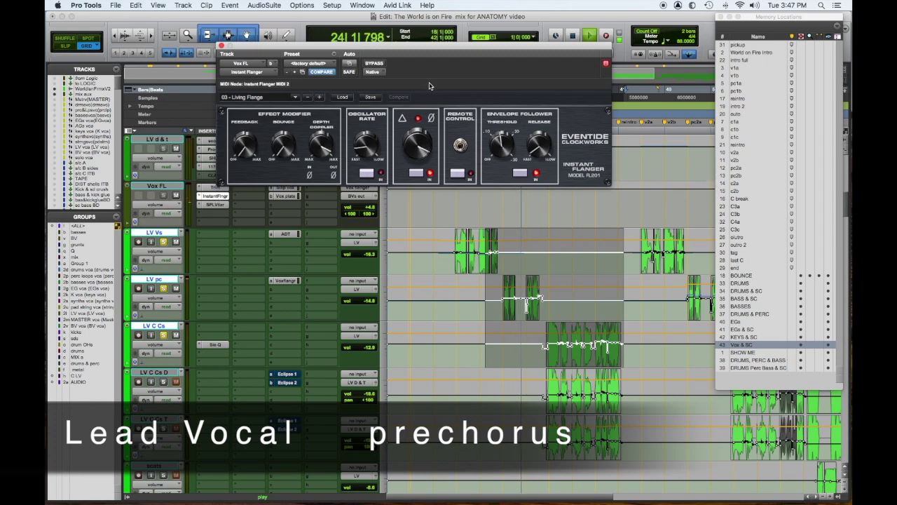
left_click_drag(426, 49, 475, 35)
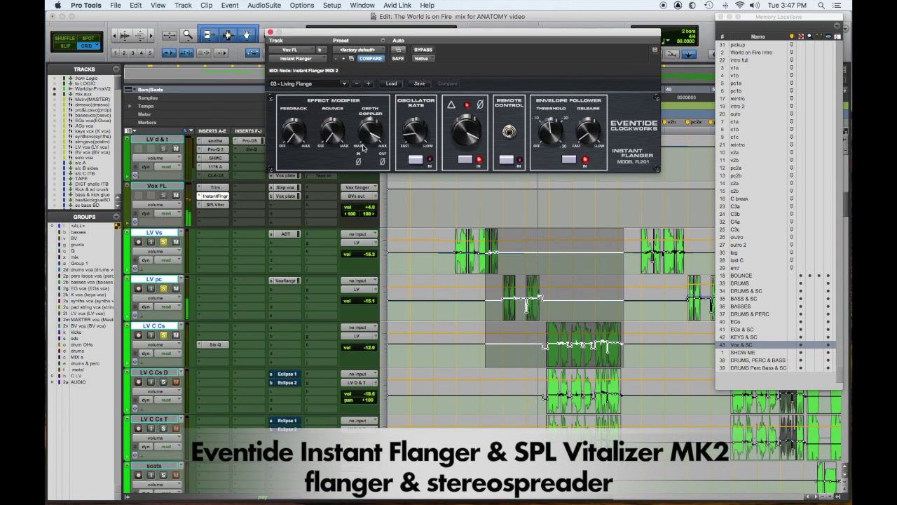
left_click(215, 204)
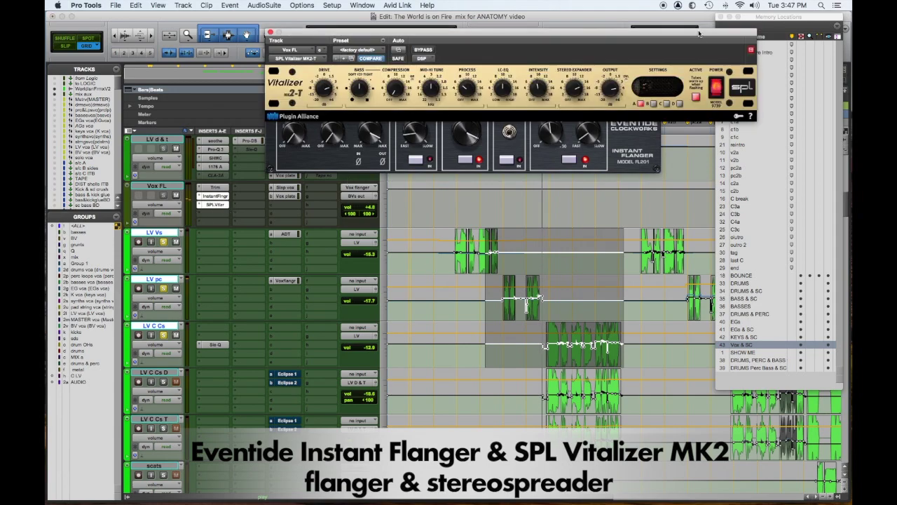
left_click_drag(699, 33, 711, 148)
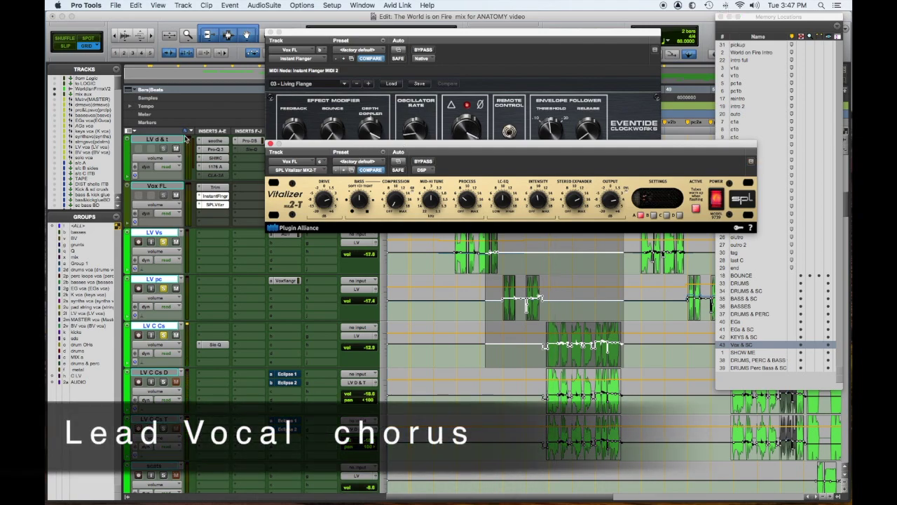
left_click_drag(374, 147, 361, 180)
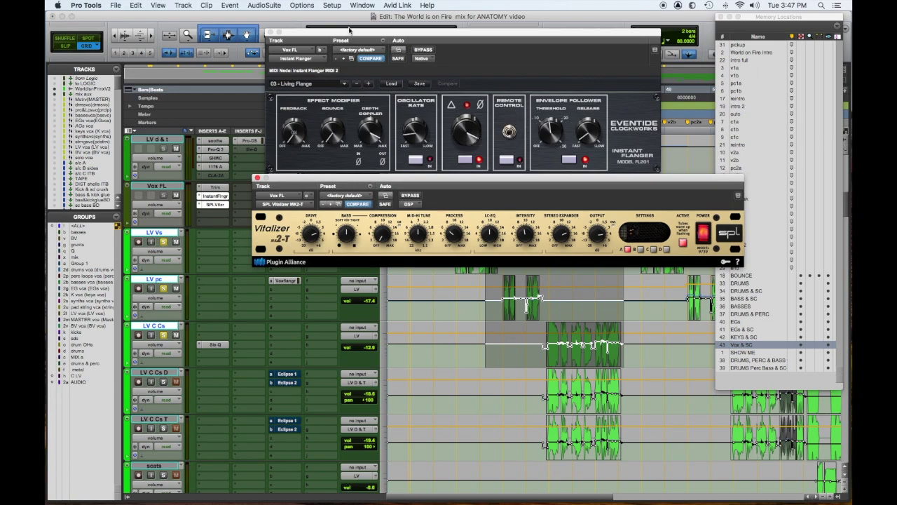
left_click(270, 33)
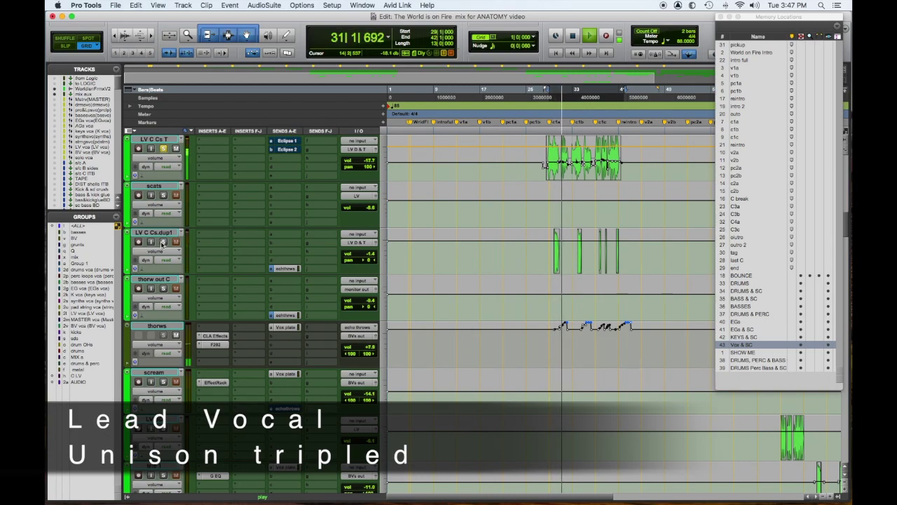
- Solo the thorw out C track during the chorus, then stop playback, returning to bar 29
left_click(164, 289)
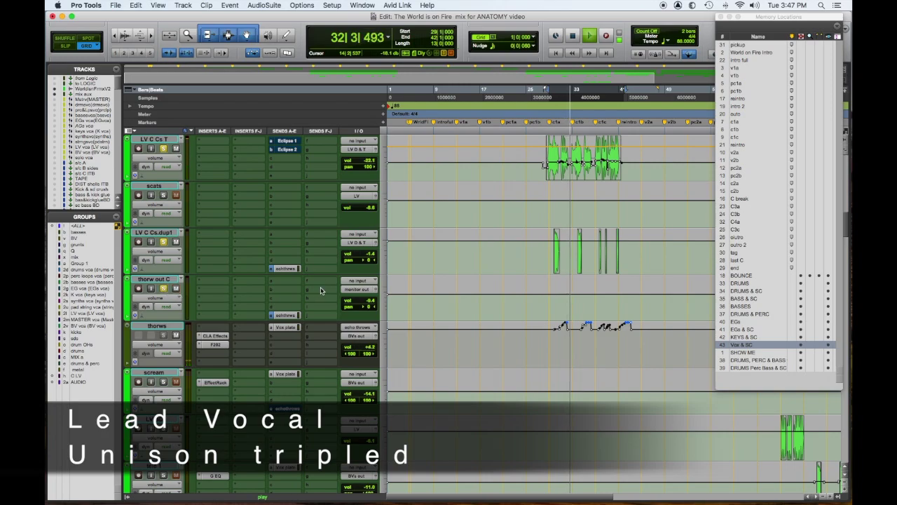
scroll(426, 276, "down", 1)
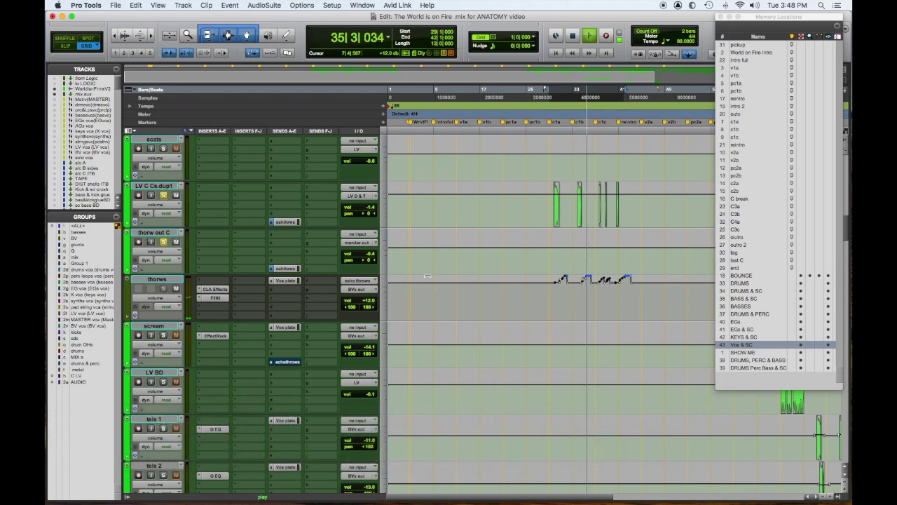
key("space")
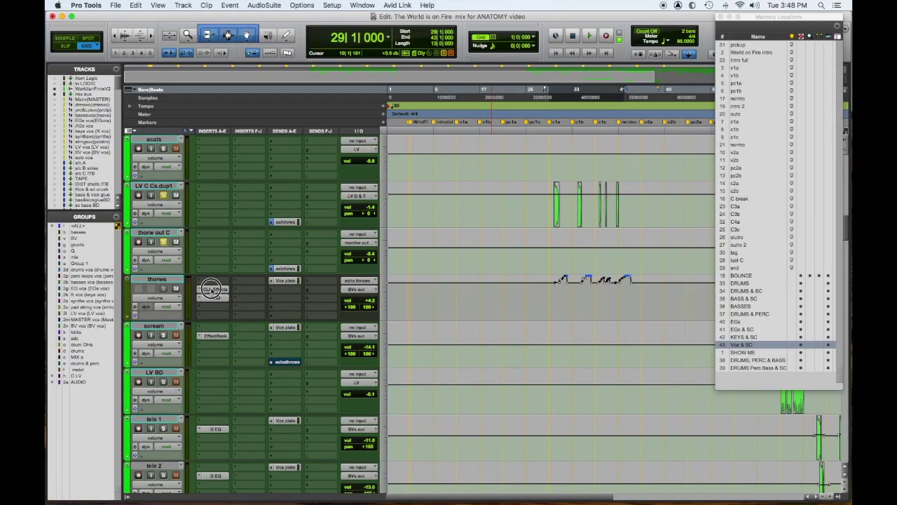
left_click(214, 288)
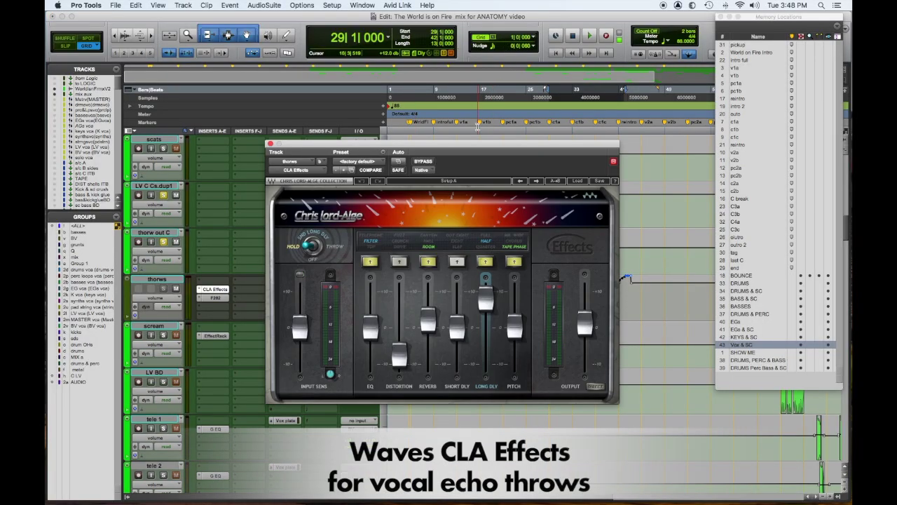
left_click_drag(477, 146, 383, 71)
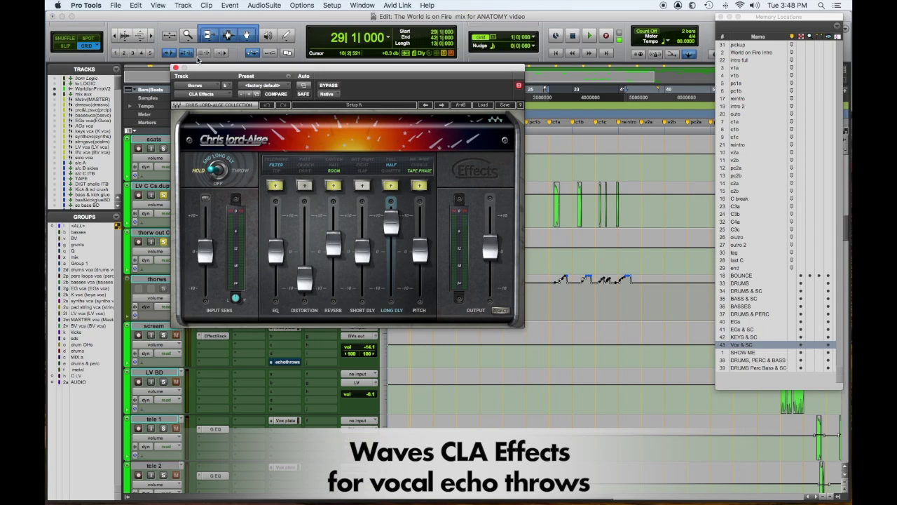
left_click(175, 68)
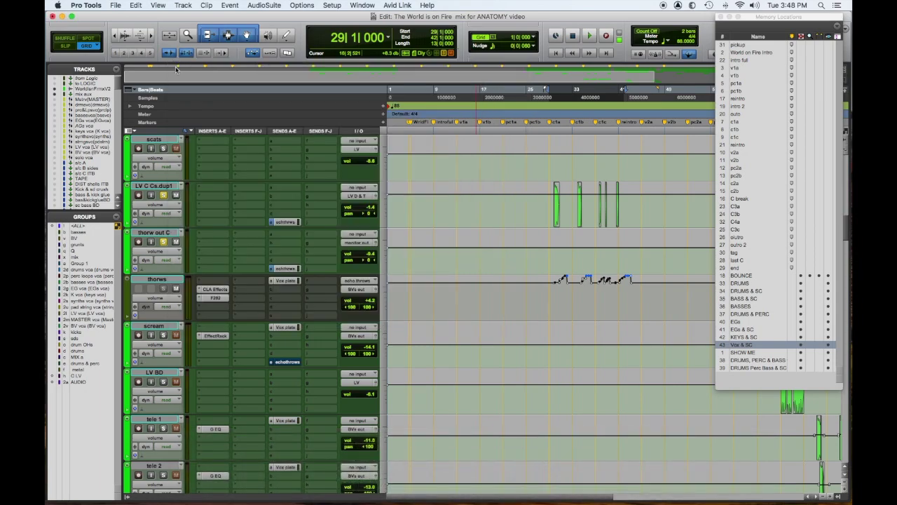
left_click(215, 297)
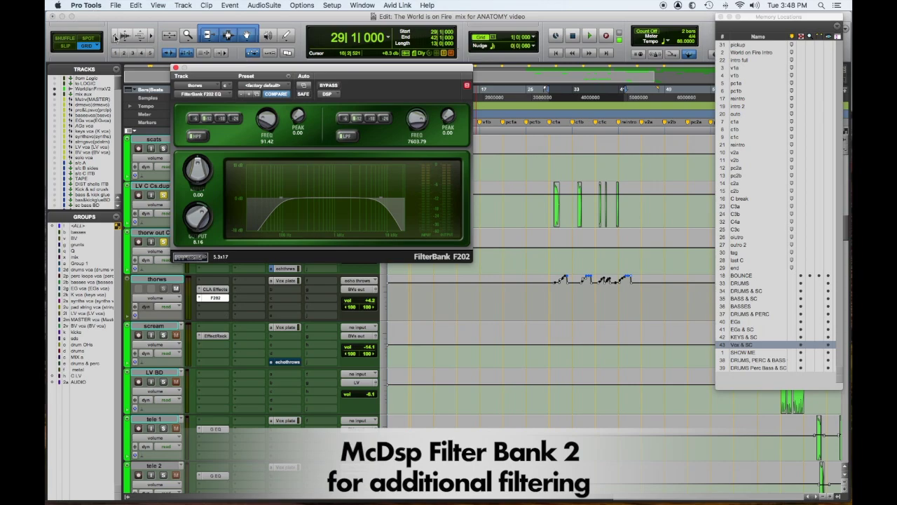
left_click(175, 68)
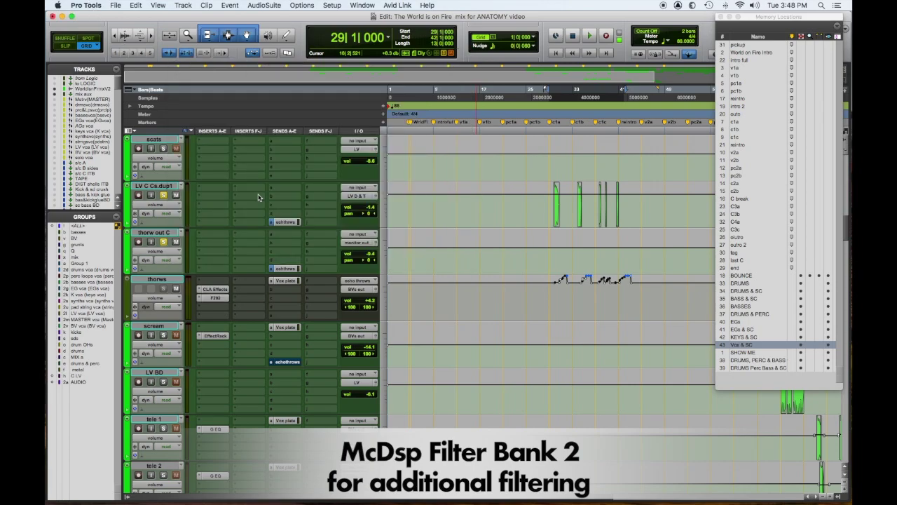
left_click(542, 197)
left_click_drag(541, 197, 629, 200)
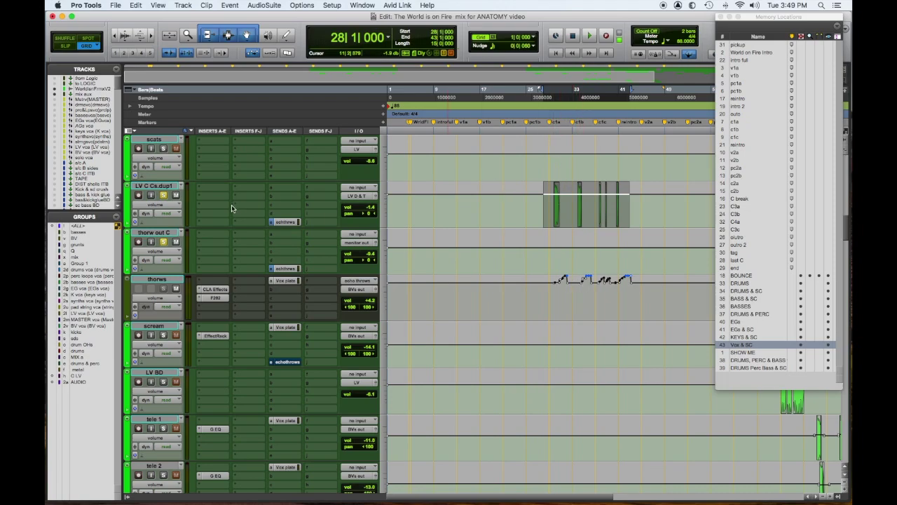
left_click(549, 199)
key("space")
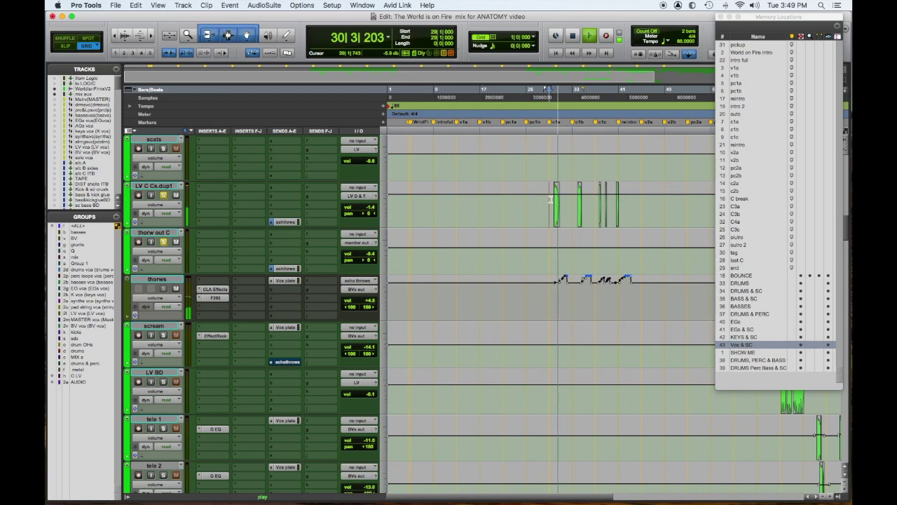
key("space")
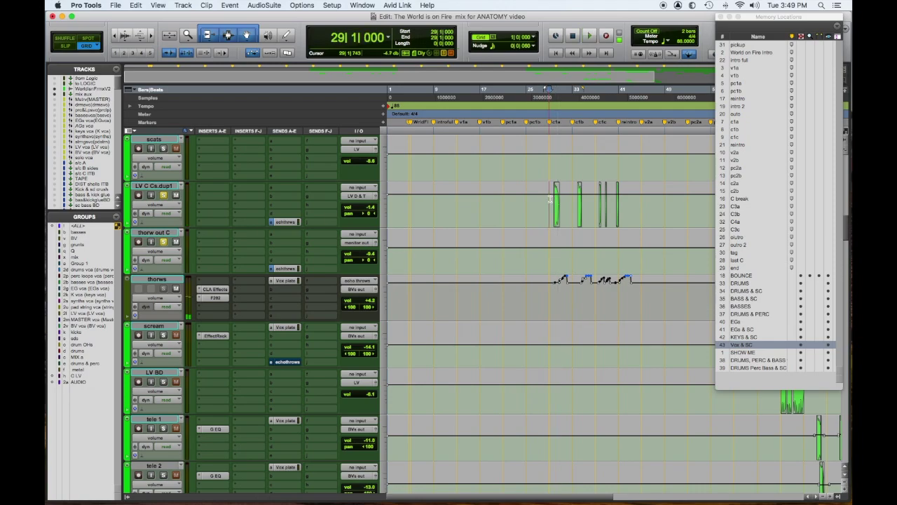
- Zoom out to bars 1–97 and select bars 73–88 across the tele 1, tele 2 and tele 2.dup1 tracks
scroll(540, 211, "down", 1)
key("super+bracketleft")
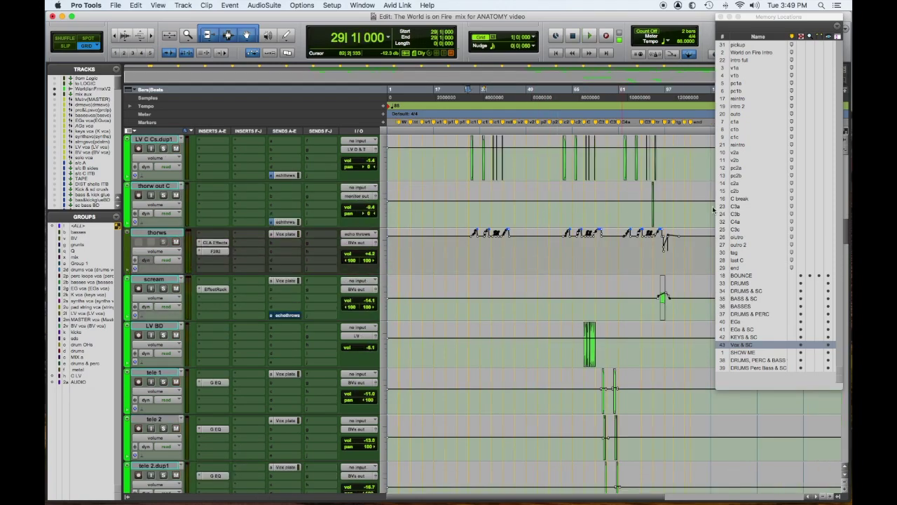
left_click_drag(595, 385, 637, 472)
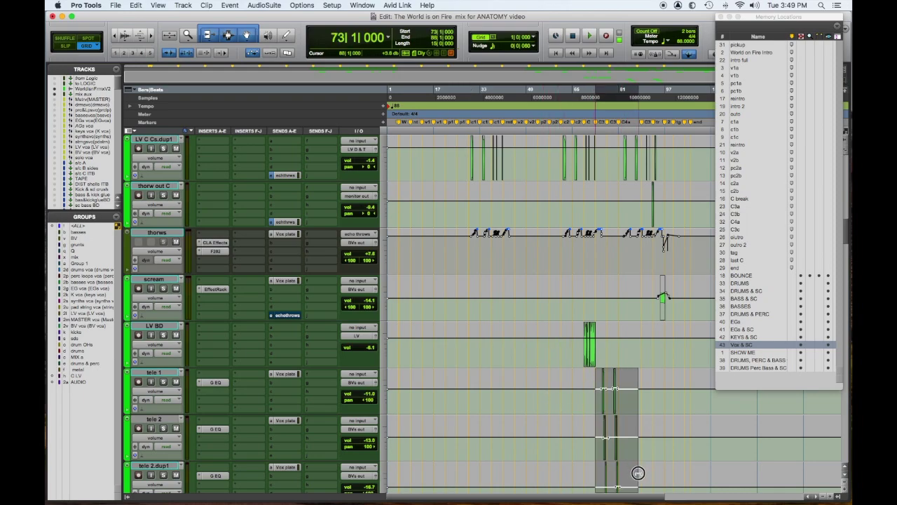
scroll(549, 374, "down", 1)
scroll(549, 376, "down", 1)
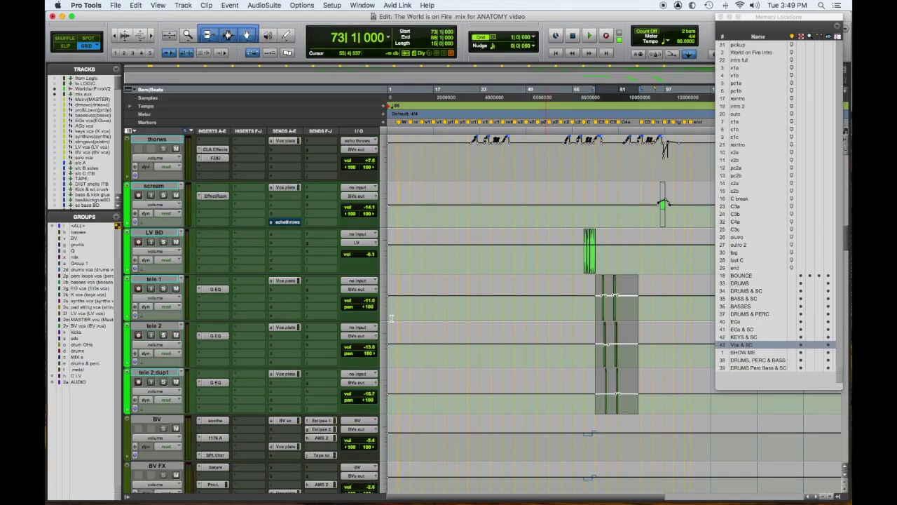